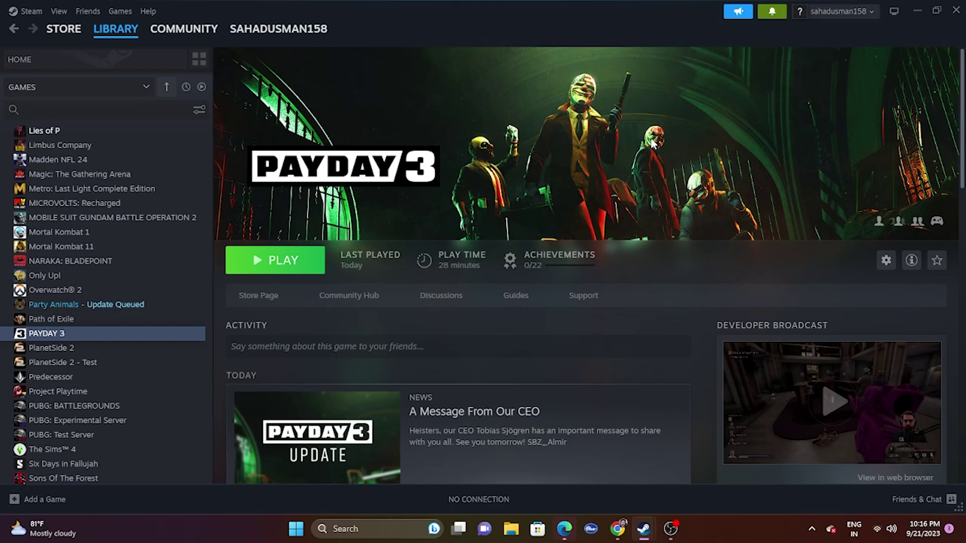
Switch between Chrome and Steam, ending with the Nebula Linked Accounts page in front.
click(618, 533)
click(618, 533)
mouse_move(648, 534)
click(618, 533)
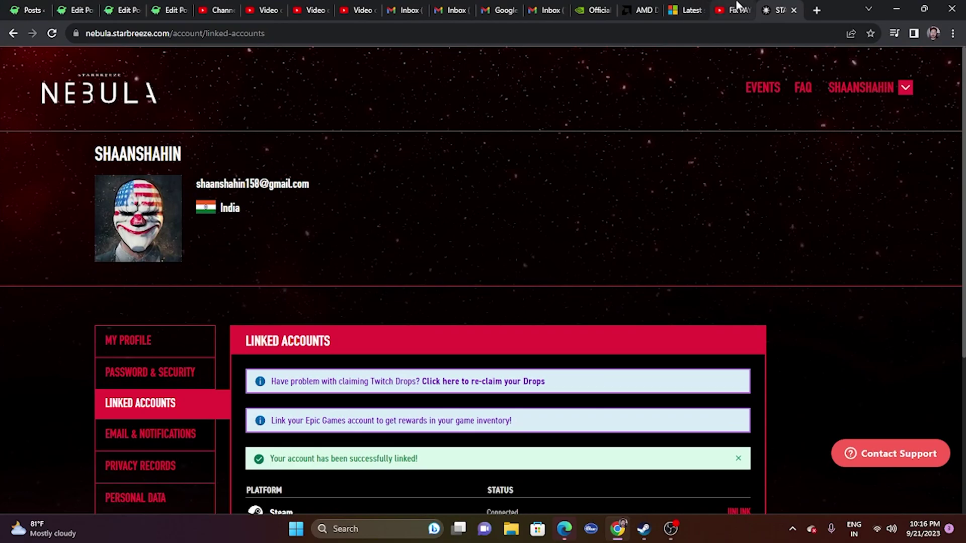
Minimize and restore Chrome, then bring the Steam PAYDAY 3 library window forward with Alt+Tab.
click(896, 10)
click(618, 530)
key(alt+Tab)
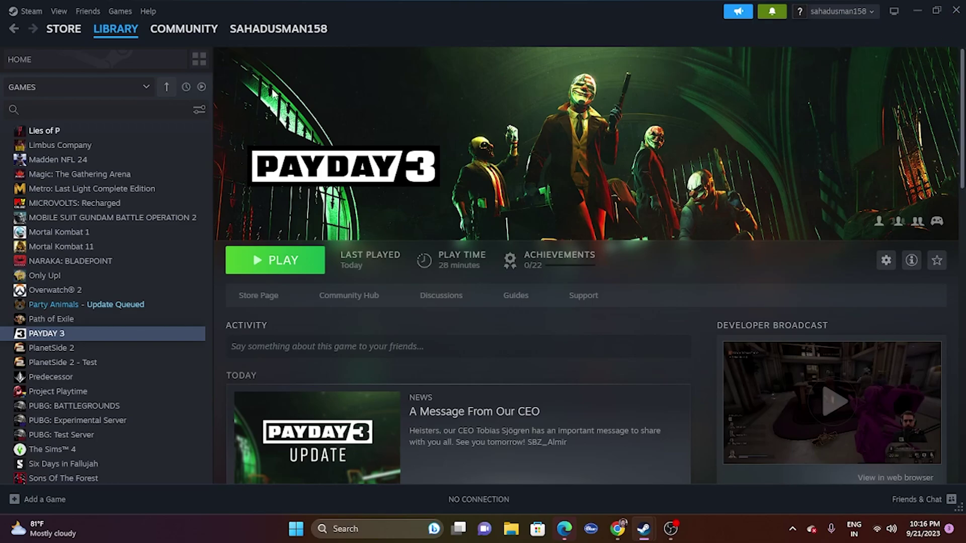
Check the Steam menu, then minimize Steam and Chrome to reveal the Refresh Sign In dialog.
click(38, 11)
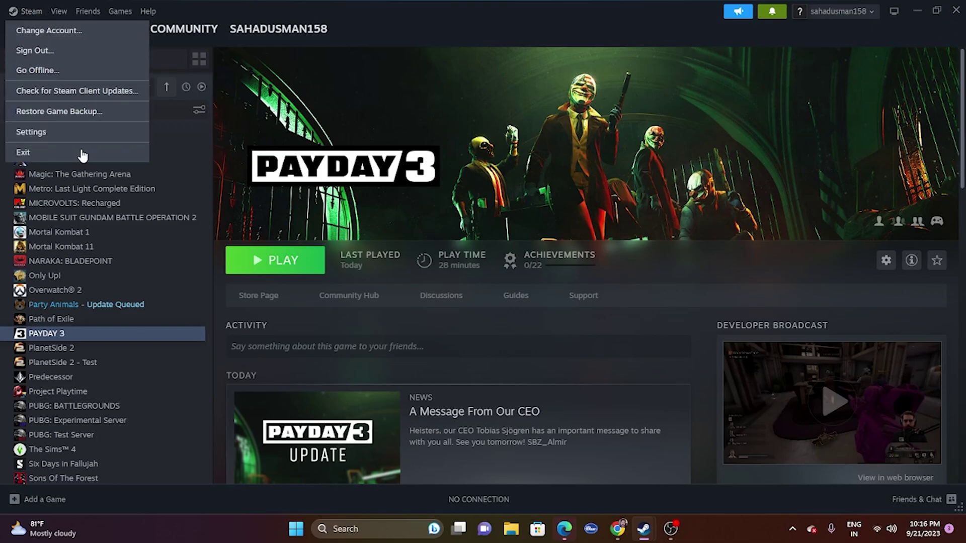
click(894, 57)
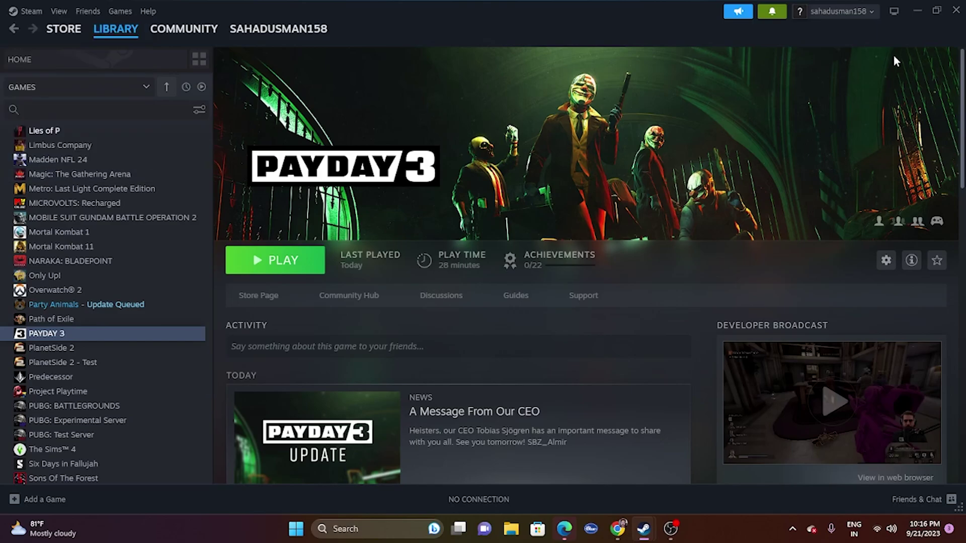
click(912, 10)
click(911, 10)
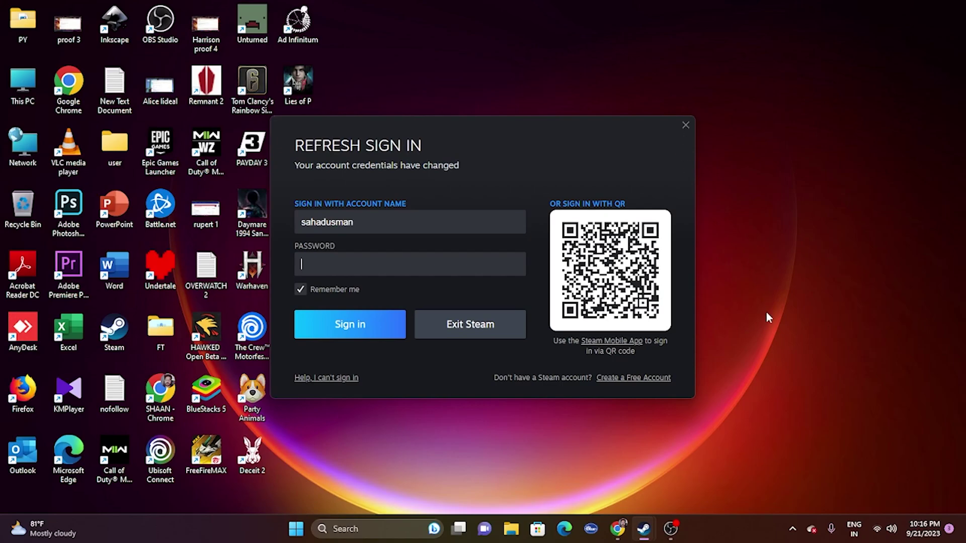
Enter the account password in the Refresh Sign In dialog's Password field.
click(296, 528)
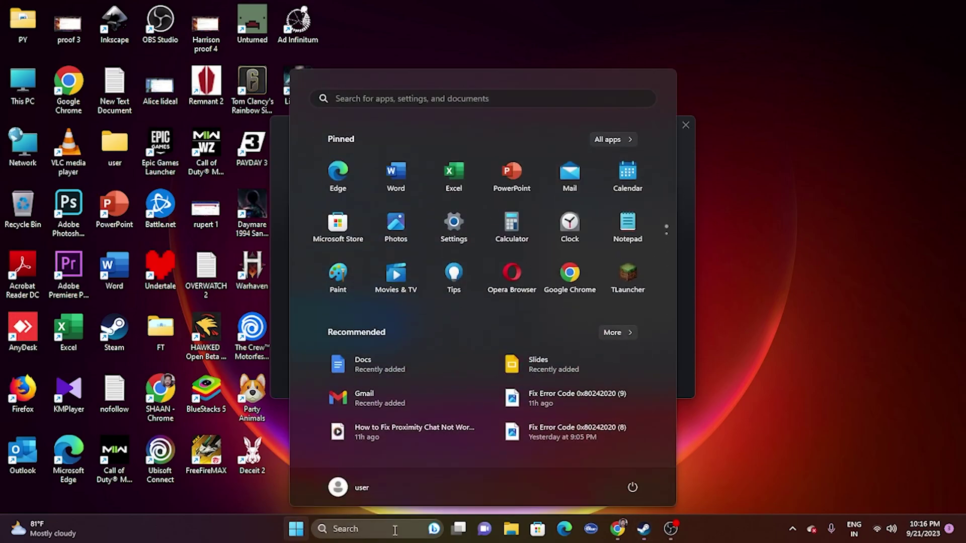
click(740, 455)
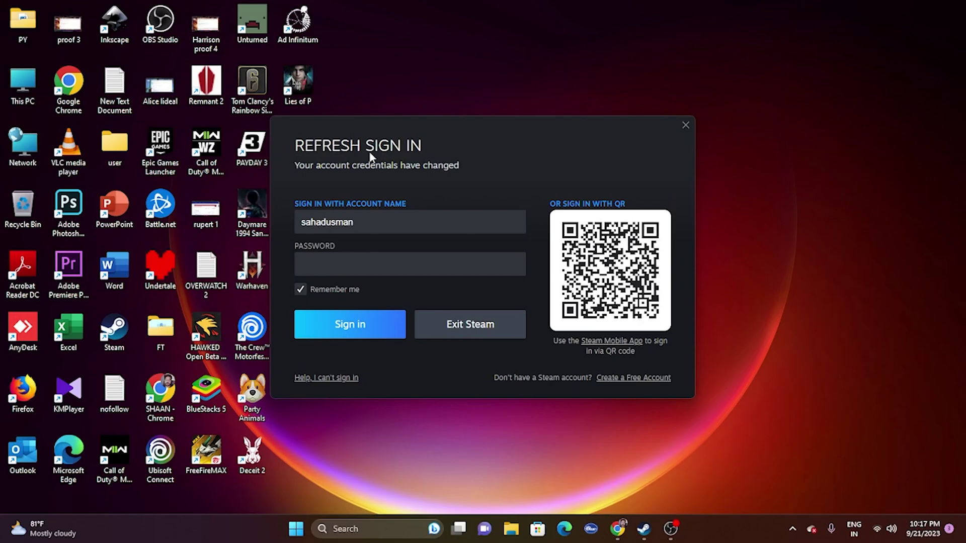
click(361, 267)
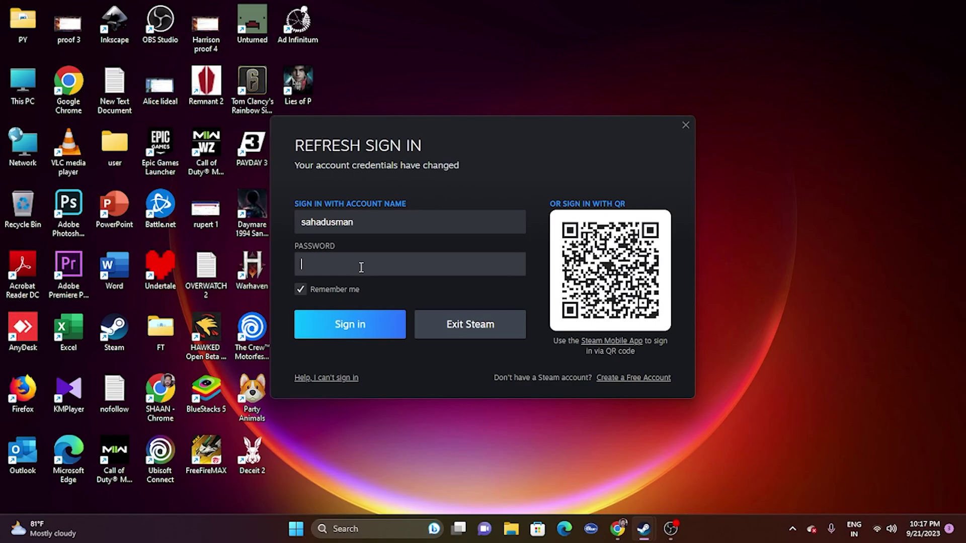
text(*****************)
Submit the Steam sign-in, check the Steam menu, then minimize and restore Steam.
click(367, 326)
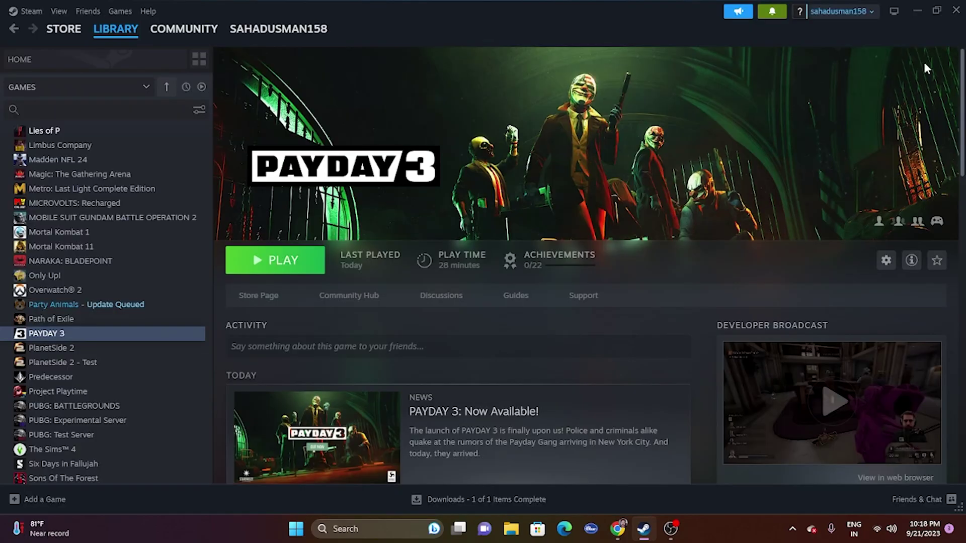
click(31, 11)
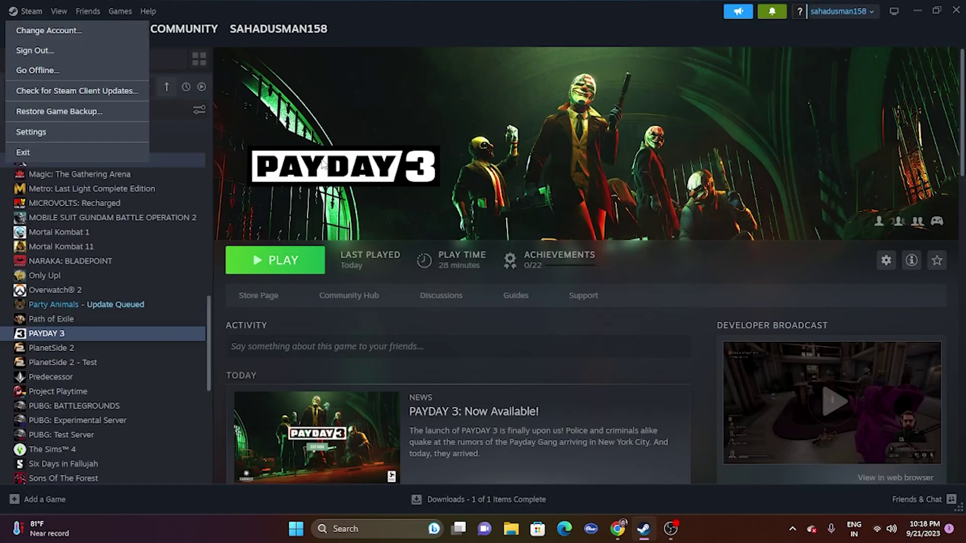
click(917, 10)
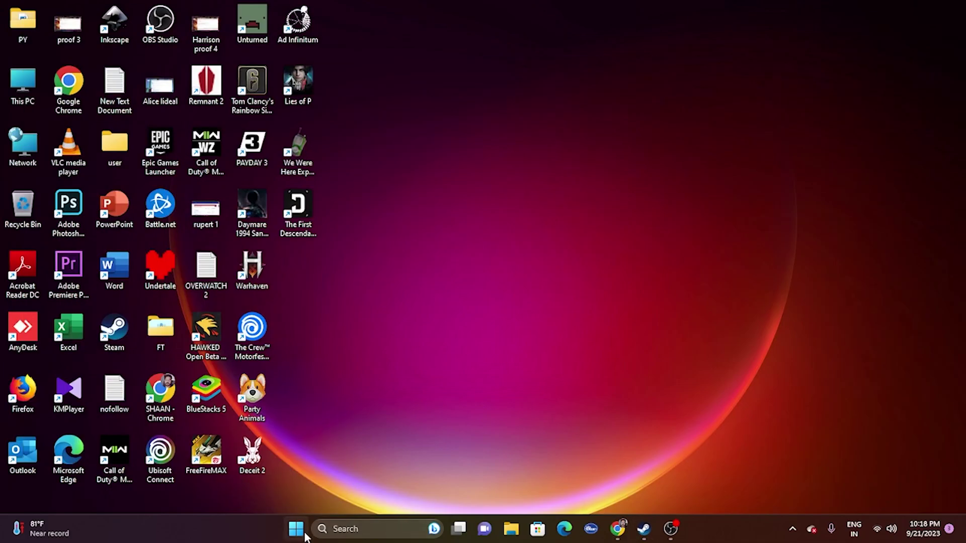
click(644, 528)
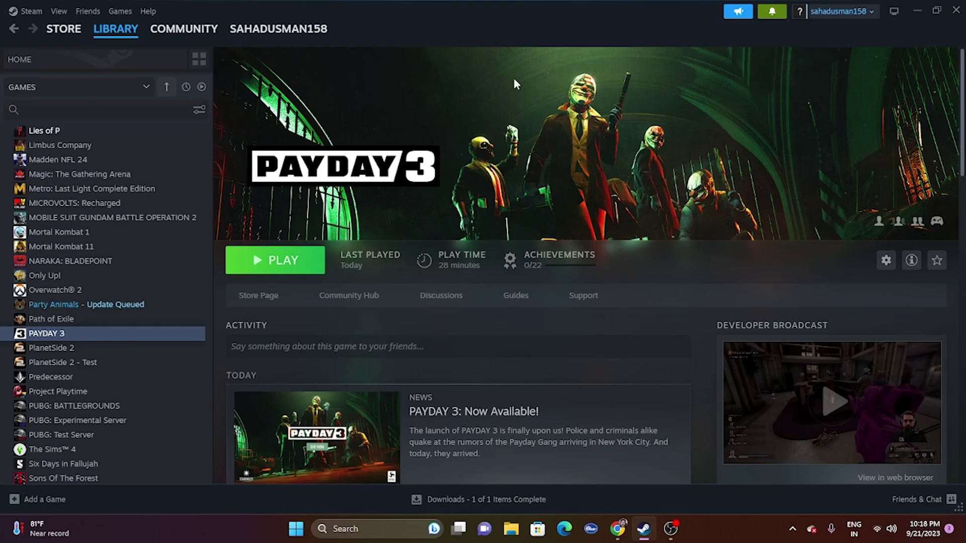
Sign in on the Nebula sign-in page in Chrome with Stay Logged In ticked.
click(617, 528)
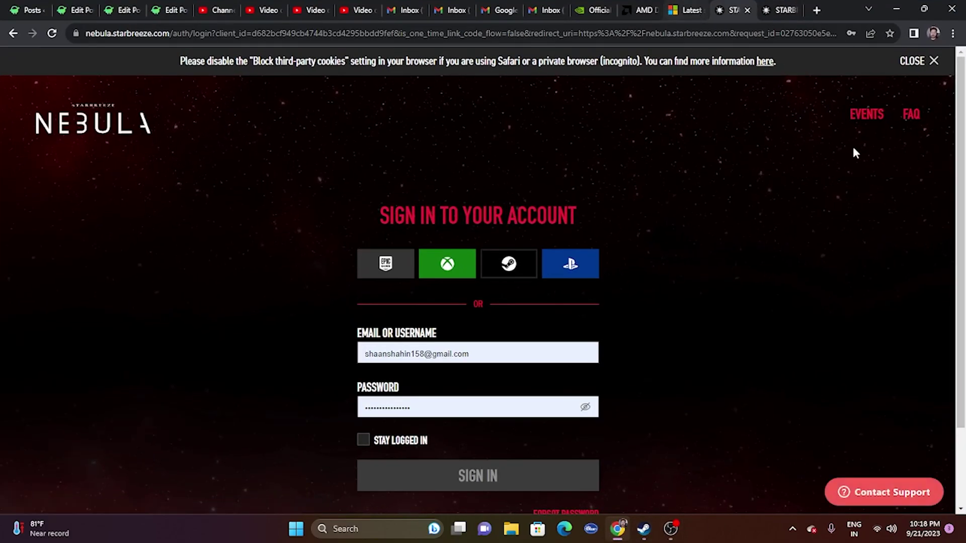
scroll(833, 184, down, 2)
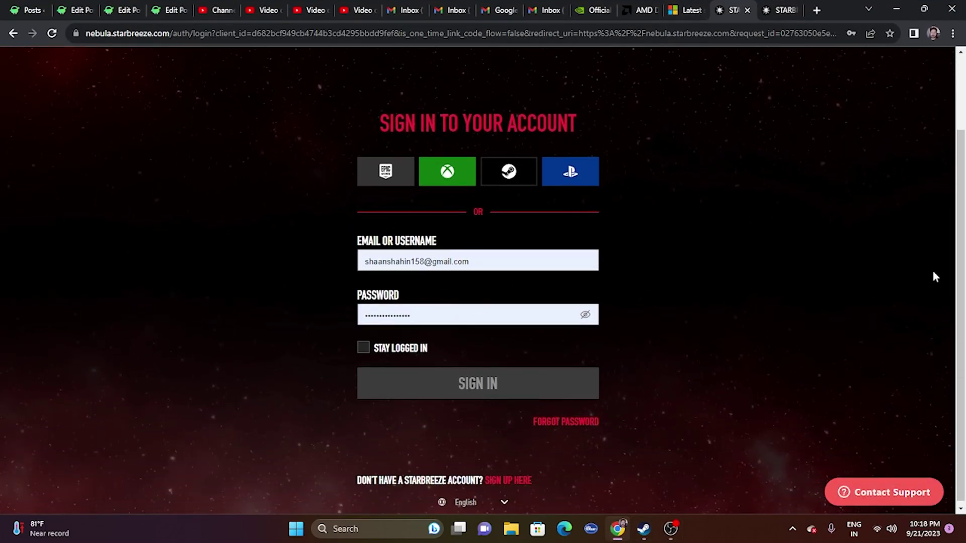
scroll(507, 277, down, 2)
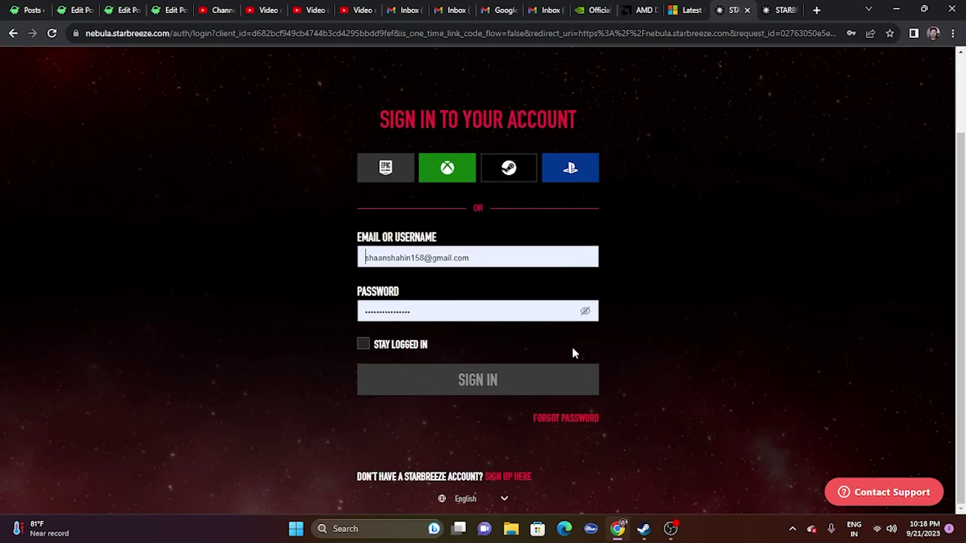
click(368, 347)
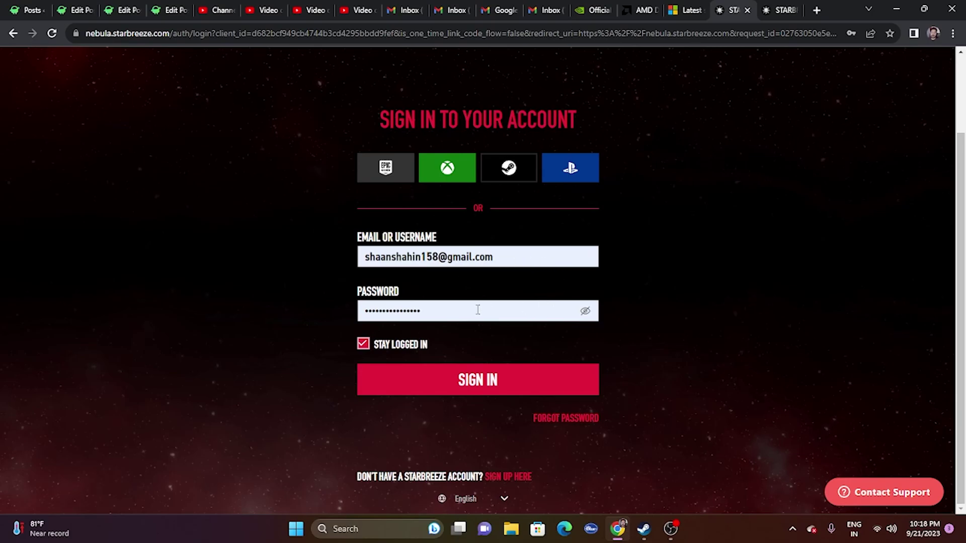
click(549, 383)
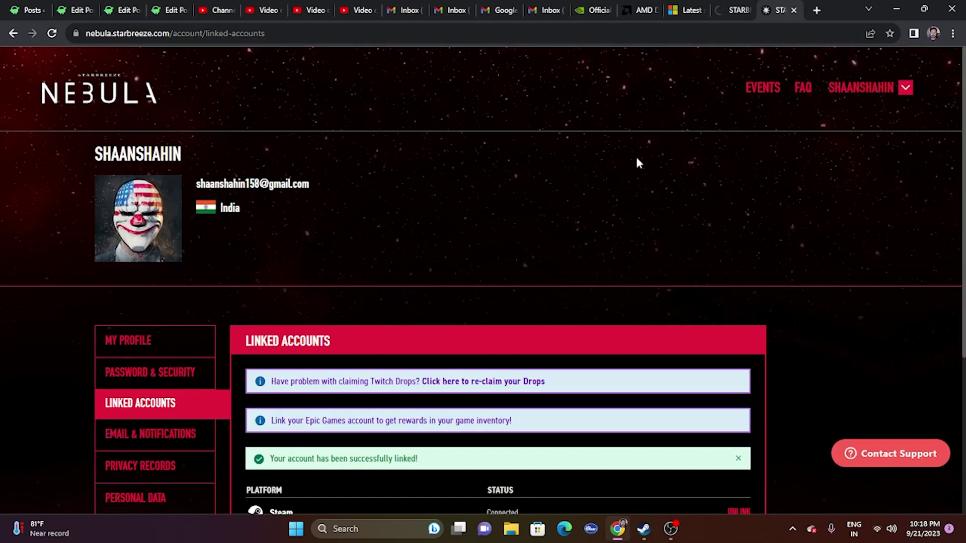
Scroll through the Linked Accounts page to review the Steam connection.
scroll(912, 191, down, 3)
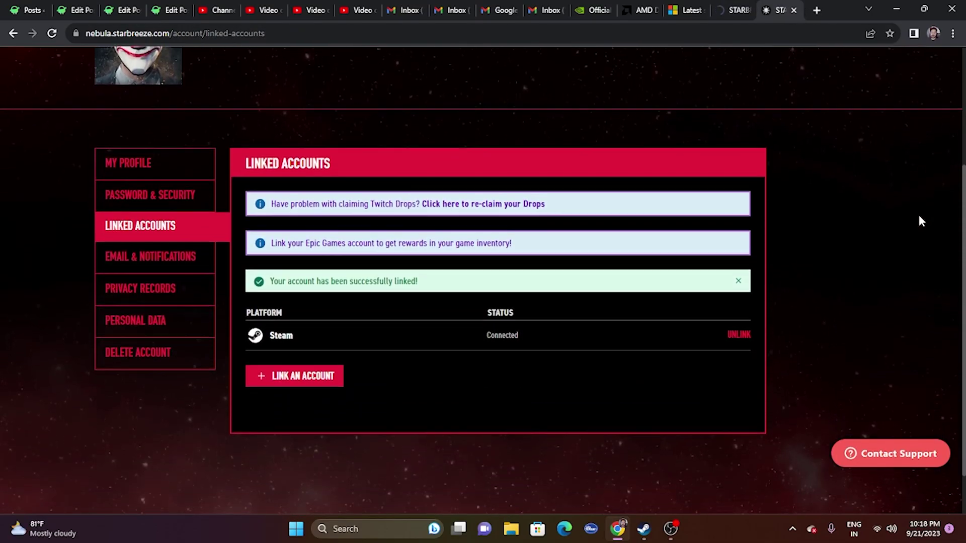
scroll(919, 221, up, 3)
scroll(919, 221, down, 1)
scroll(919, 221, up, 1)
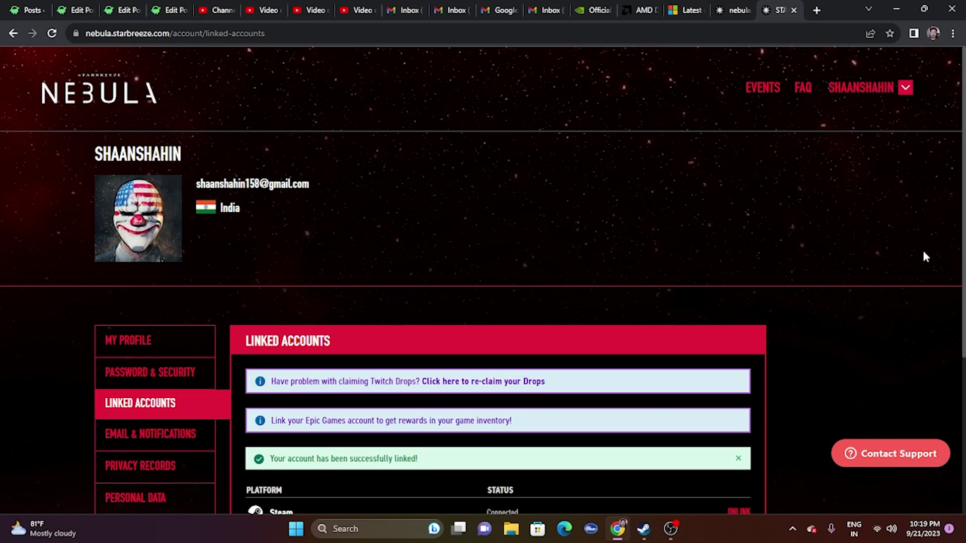
scroll(922, 257, down, 1)
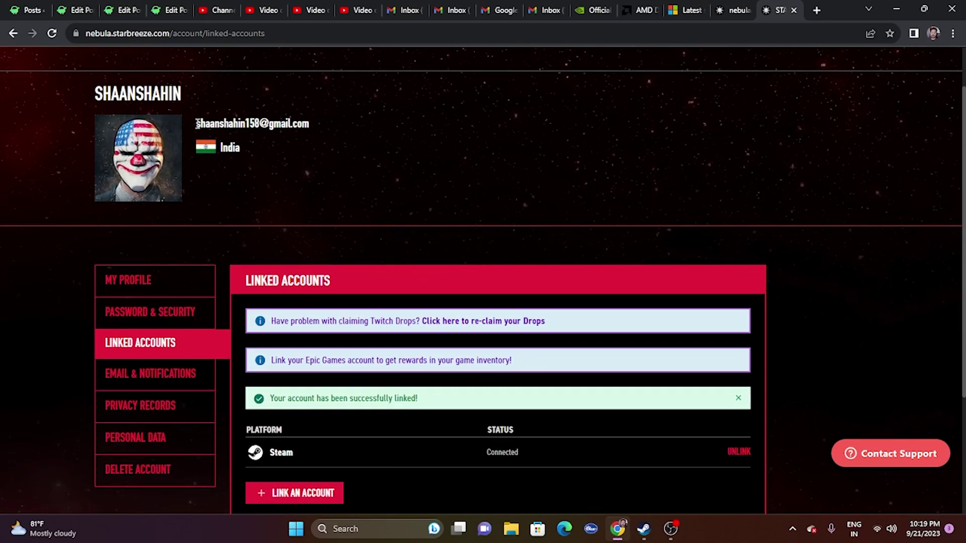
scroll(851, 263, up, 1)
Switch to the other Nebula tab and scroll through the My Profile page.
click(734, 10)
scroll(898, 174, down, 1)
scroll(898, 174, down, 4)
scroll(925, 267, up, 5)
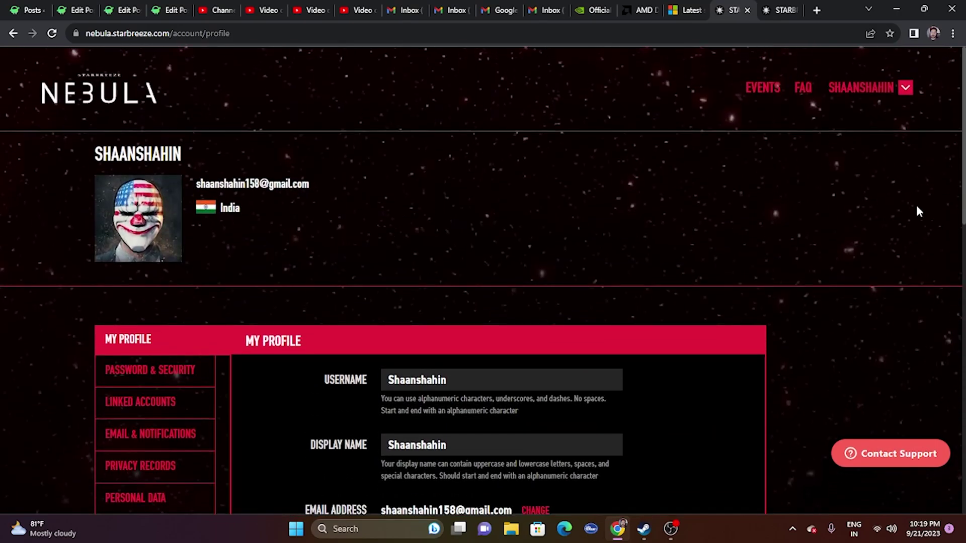
scroll(916, 207, down, 6)
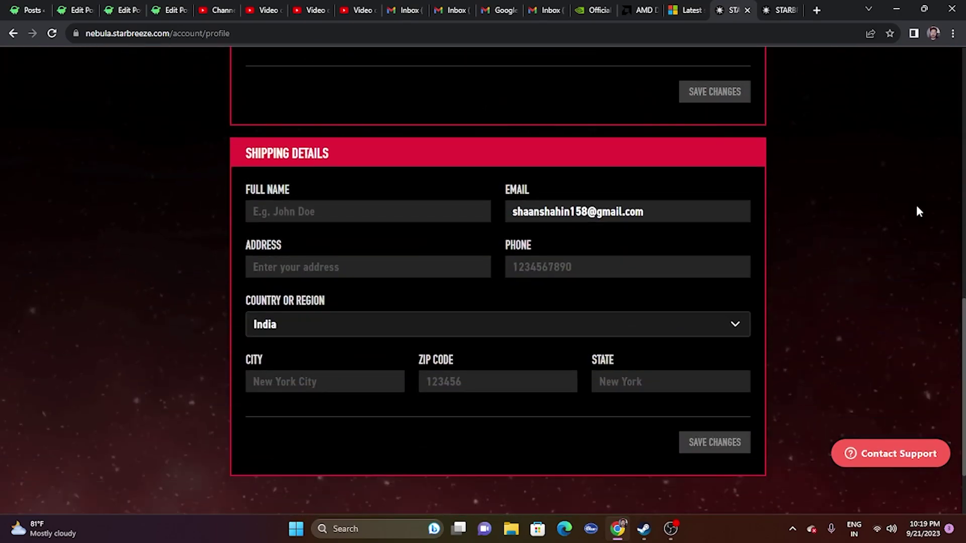
scroll(916, 207, up, 6)
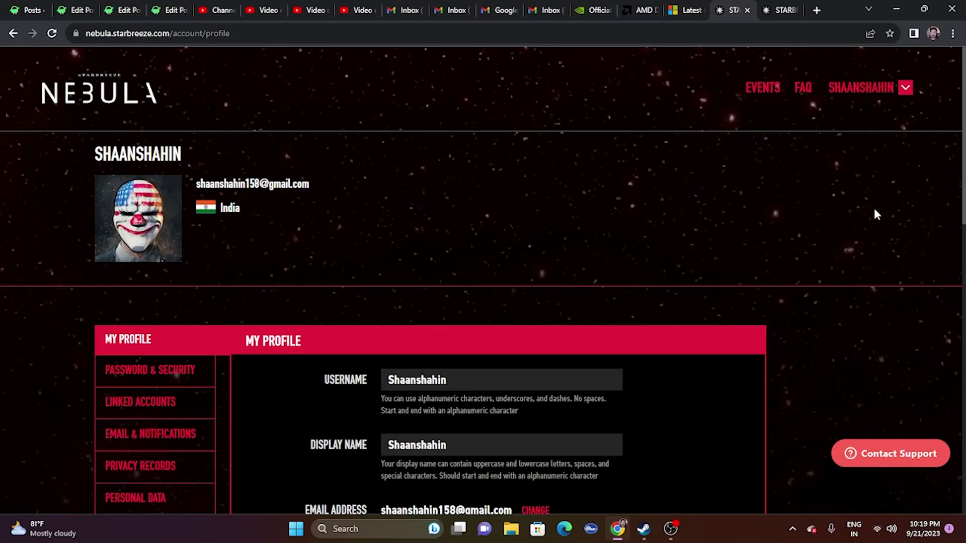
Minimize Chrome to bring the Steam PAYDAY 3 library page forward.
click(896, 9)
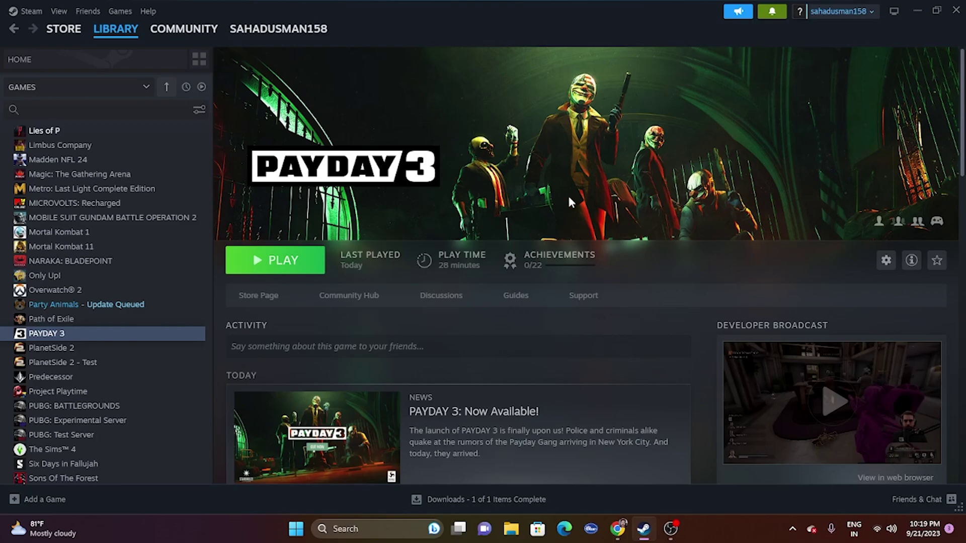
Restore Chrome and flip between the Starbreeze tabs to review Linked Accounts and the profile.
click(618, 529)
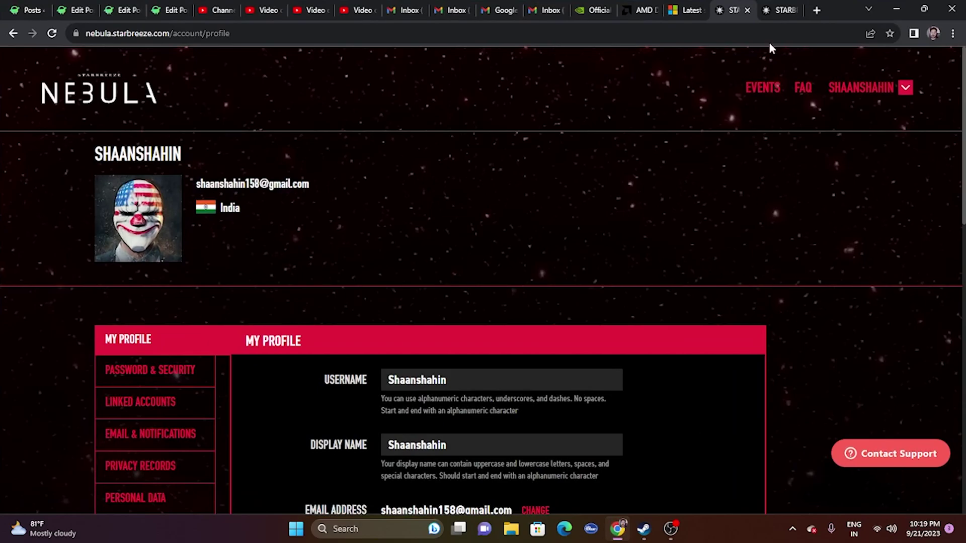
click(777, 7)
scroll(941, 234, down, 5)
scroll(941, 233, up, 5)
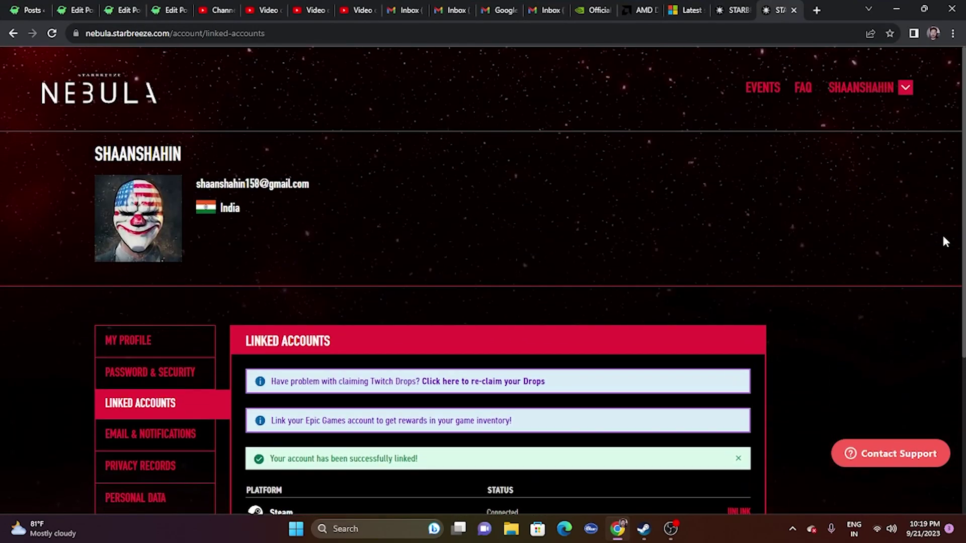
click(752, 9)
scroll(859, 211, down, 3)
scroll(858, 211, up, 3)
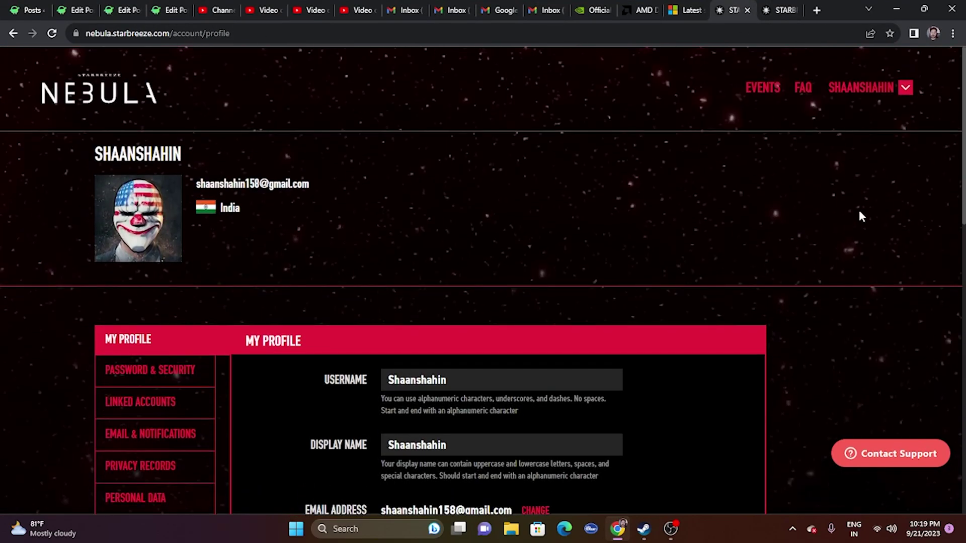
click(762, 8)
Return to the My Profile tab and open the username dropdown menu.
click(734, 9)
scroll(847, 187, down, 1)
scroll(845, 186, down, 3)
scroll(844, 186, up, 4)
click(905, 89)
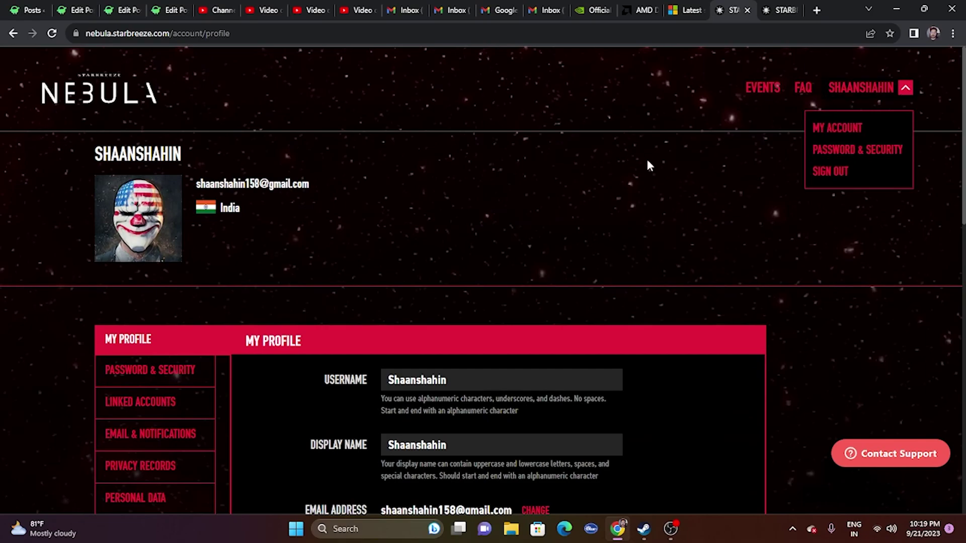
Sign out of Nebula and sign back in with Stay Logged In ticked.
click(827, 172)
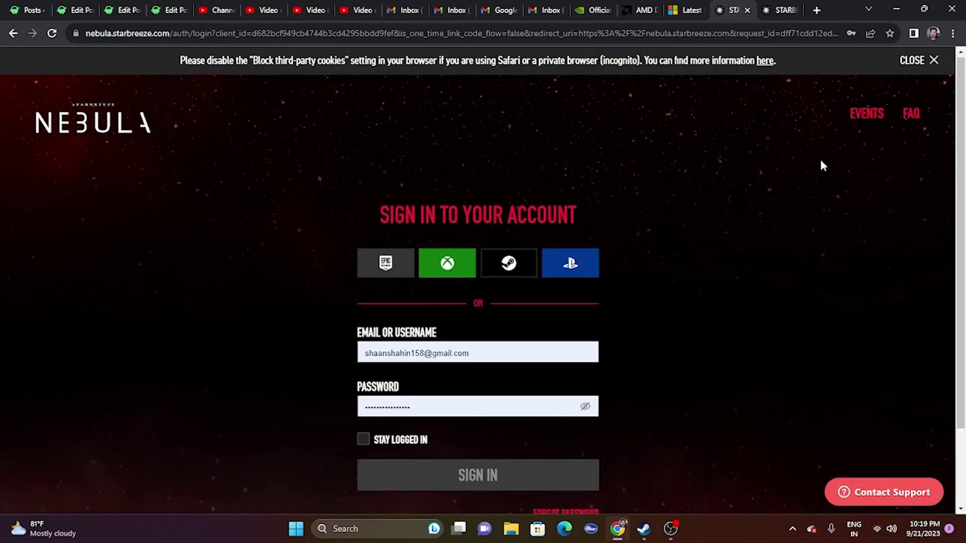
scroll(469, 377, down, 2)
click(364, 346)
click(411, 378)
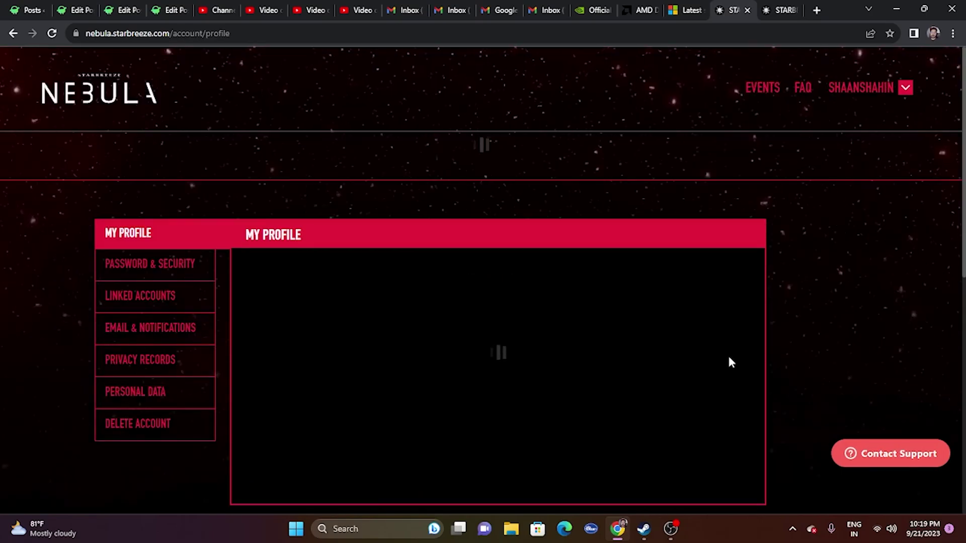
Open Linked Accounts from the sidebar to confirm Steam is Connected.
scroll(754, 277, down, 2)
scroll(754, 283, down, 2)
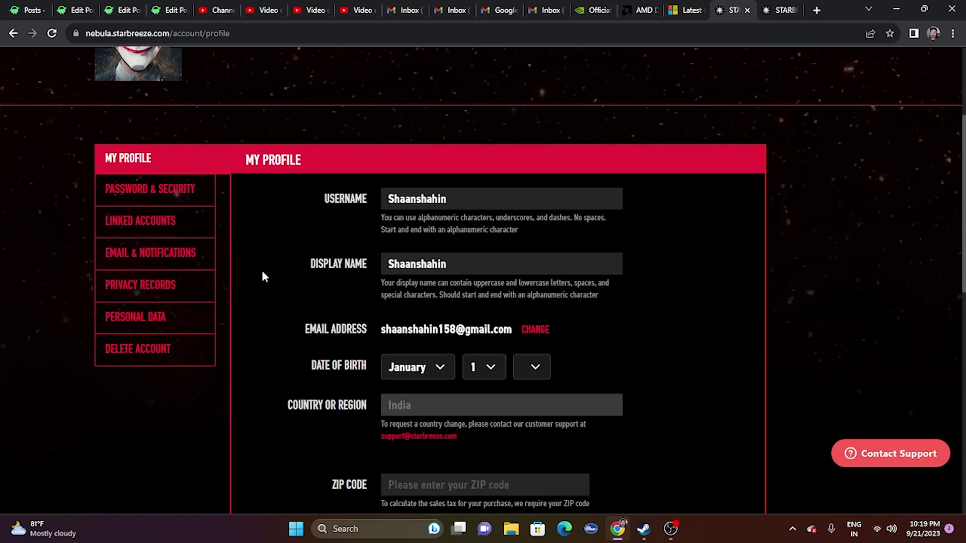
click(140, 221)
scroll(866, 267, down, 4)
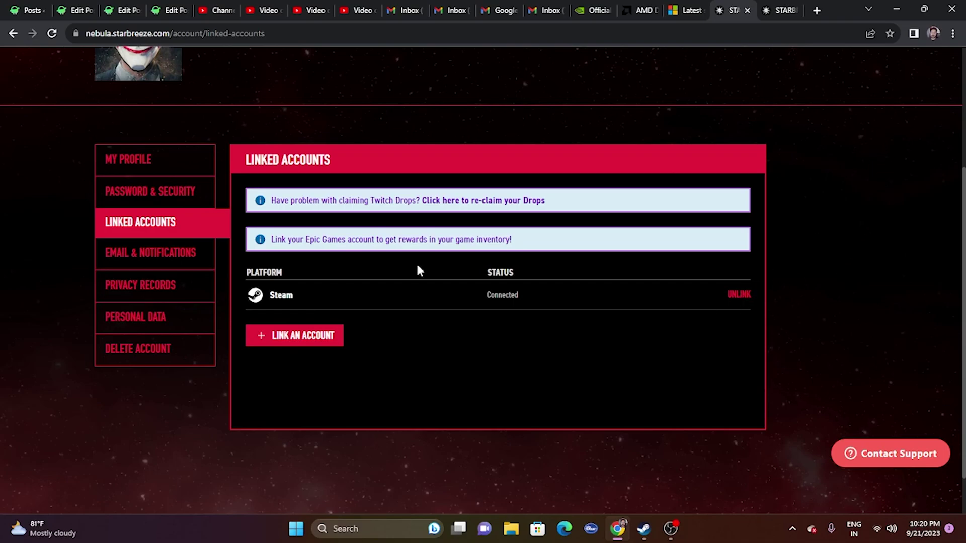
click(894, 10)
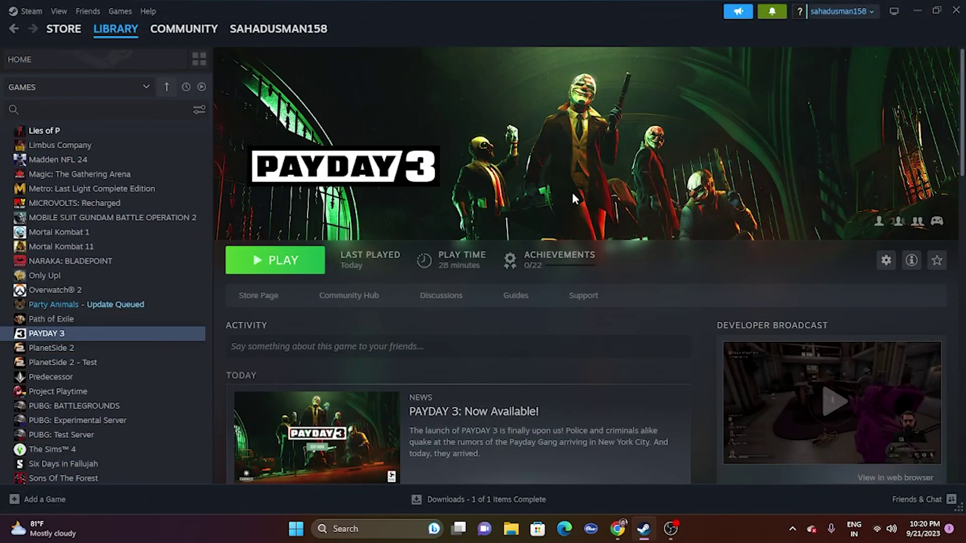
click(617, 529)
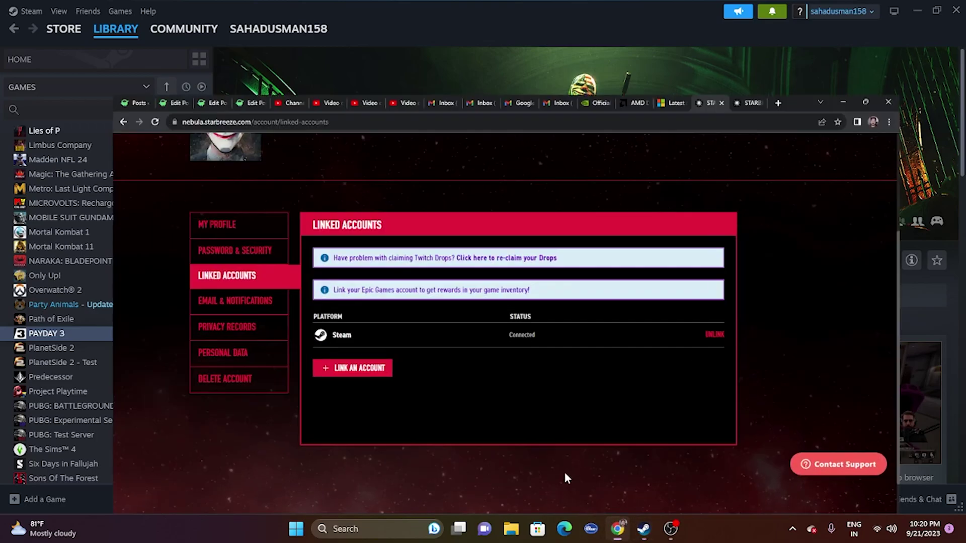
click(898, 15)
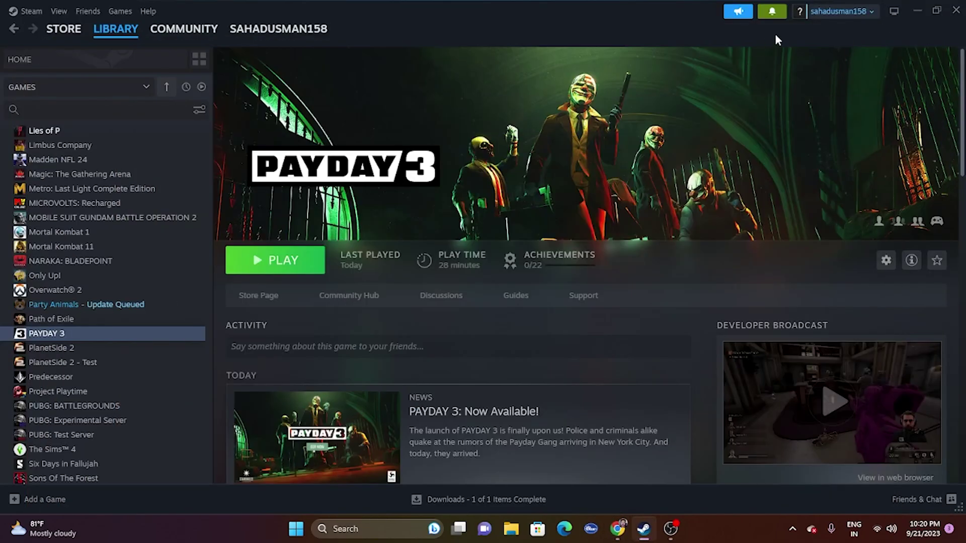
click(617, 528)
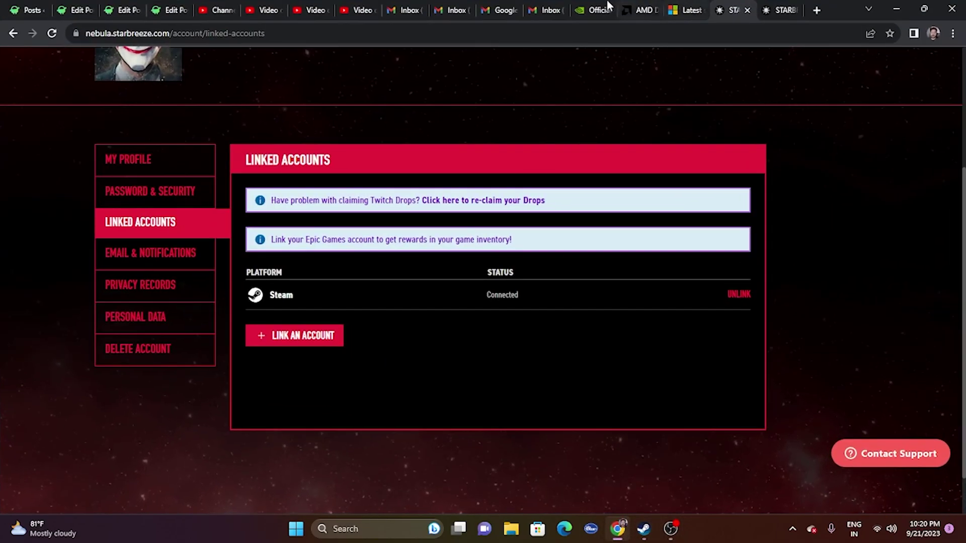
Sign out of Nebula from the username dropdown menu.
scroll(837, 186, up, 2)
scroll(869, 196, down, 3)
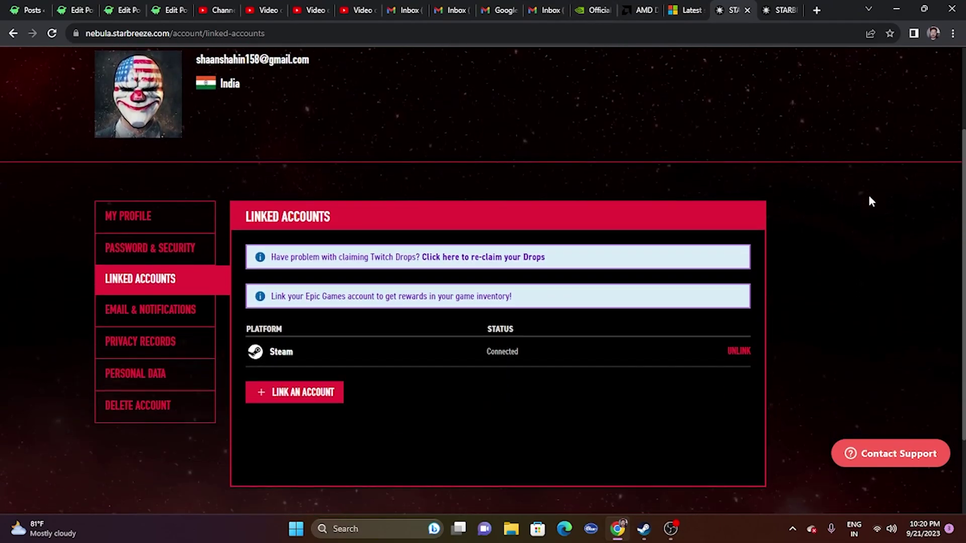
scroll(930, 79, up, 2)
scroll(915, 106, up, 3)
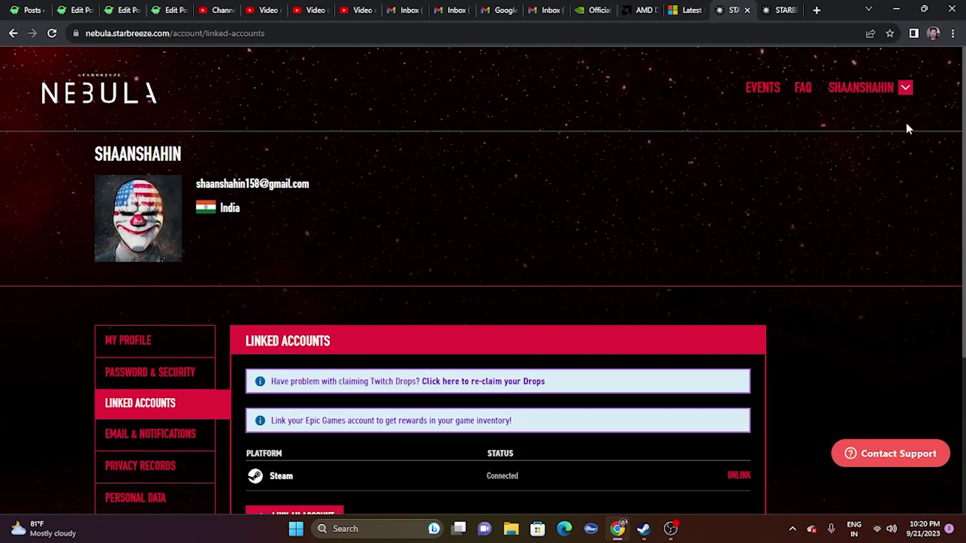
click(907, 88)
click(846, 177)
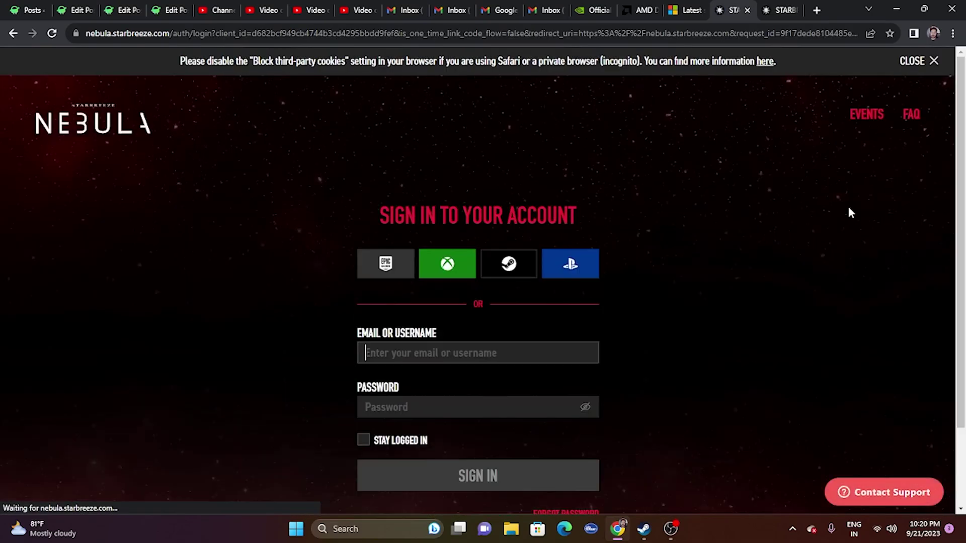
Clear the email field, fill in the saved credential, tick Stay Logged In and sign in.
scroll(604, 300, down, 1)
drag(503, 295, 333, 281)
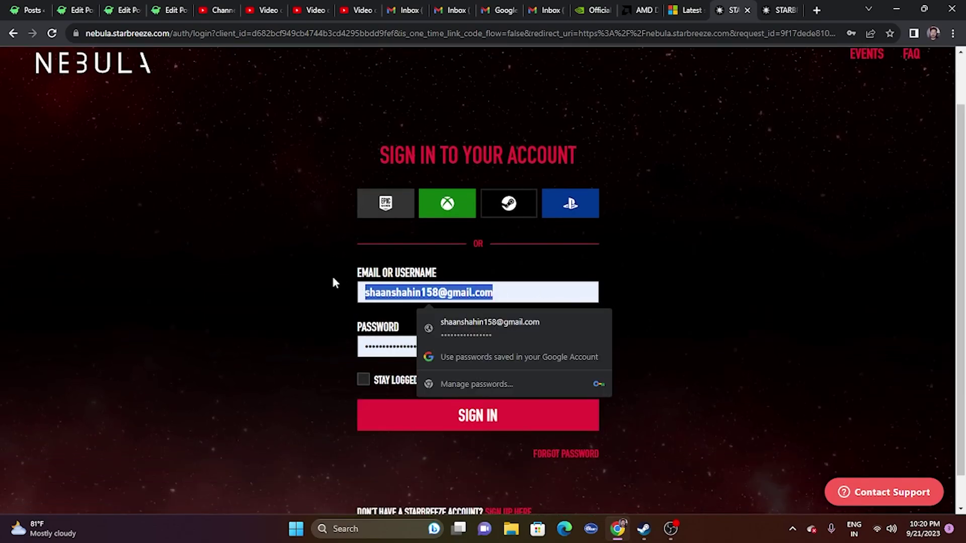
key(BackSpace)
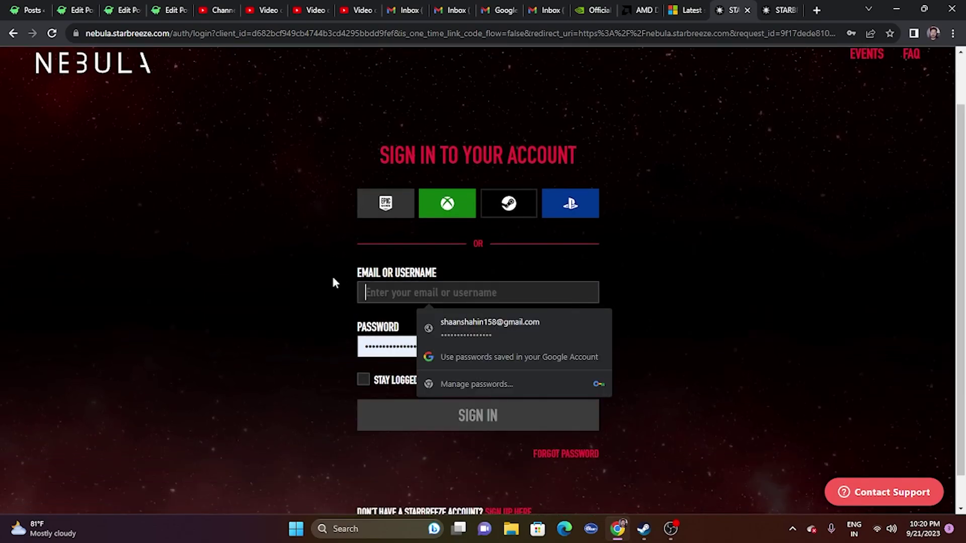
click(200, 218)
click(425, 289)
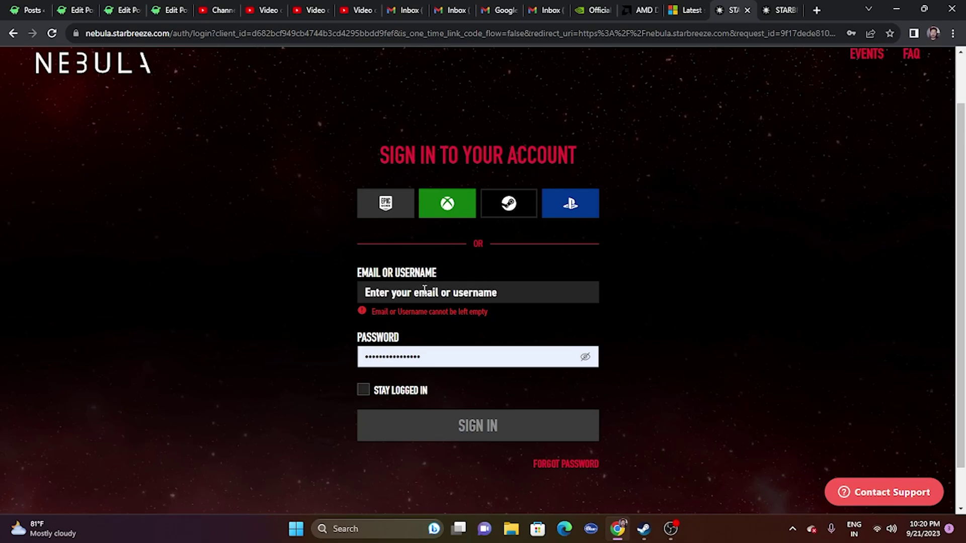
click(444, 322)
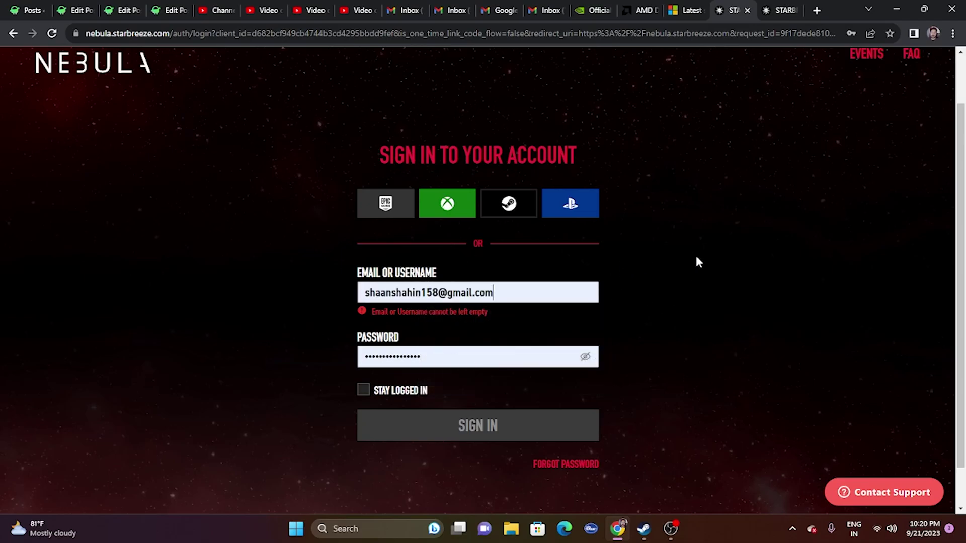
click(380, 391)
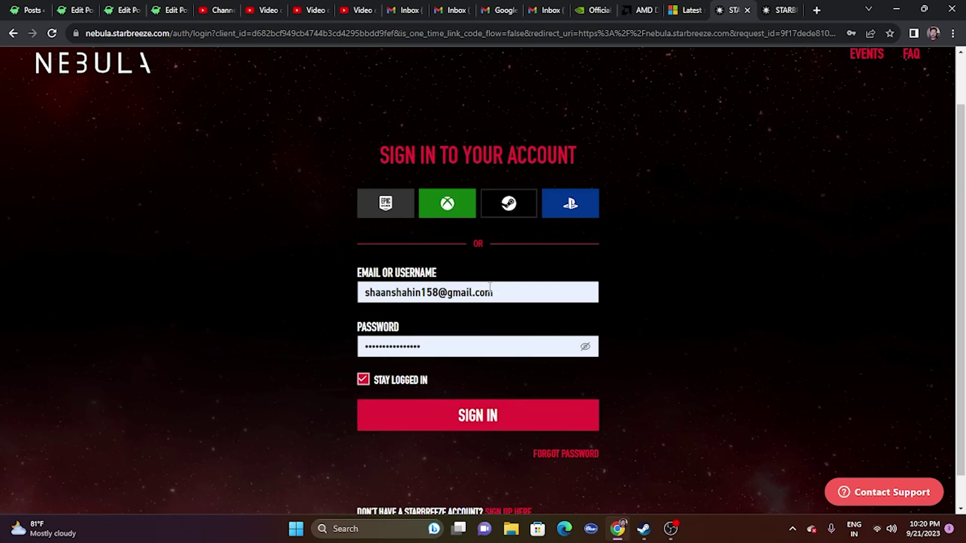
click(474, 416)
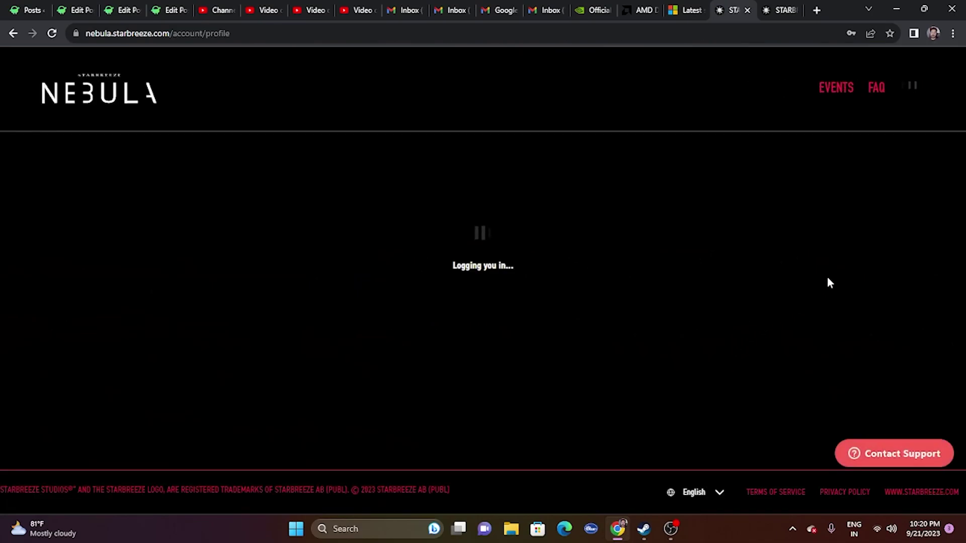
Confirm Steam shows Connected under Nebula's Linked Accounts, then bring the Steam PAYDAY 3 library page forward.
scroll(877, 161, down, 5)
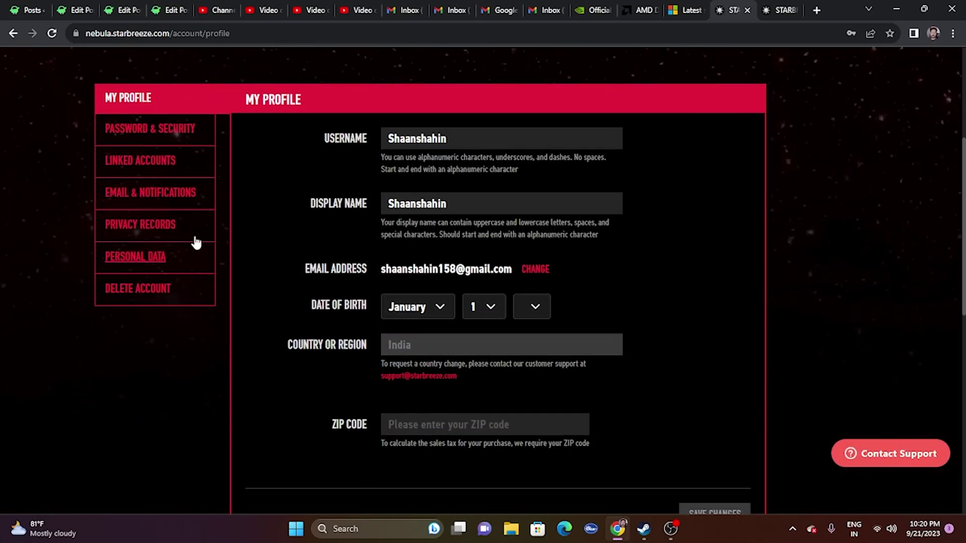
click(158, 164)
scroll(802, 222, down, 5)
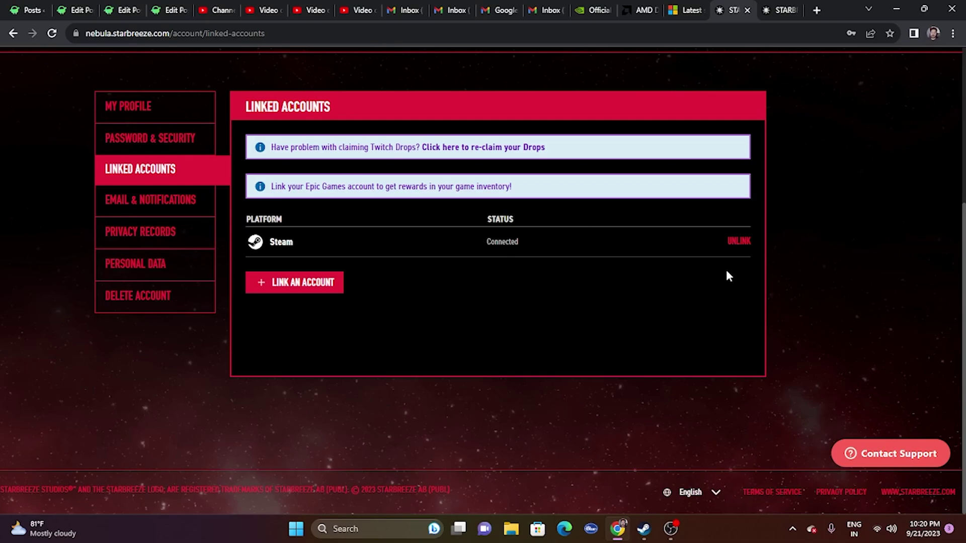
scroll(879, 285, up, 3)
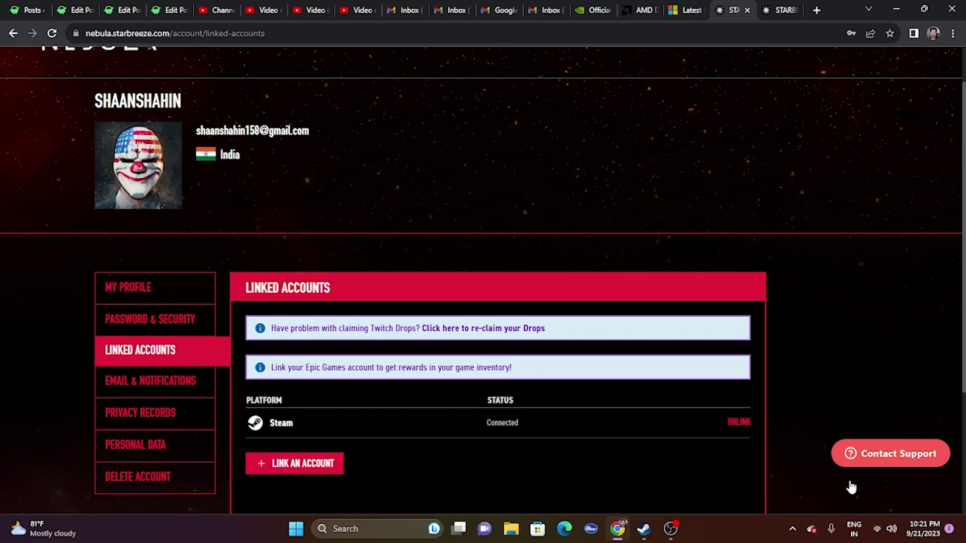
click(650, 536)
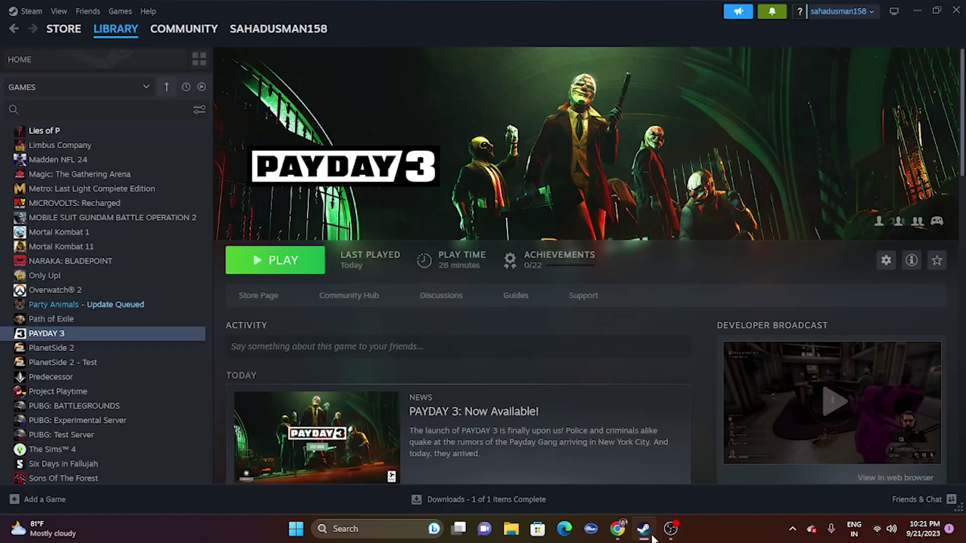